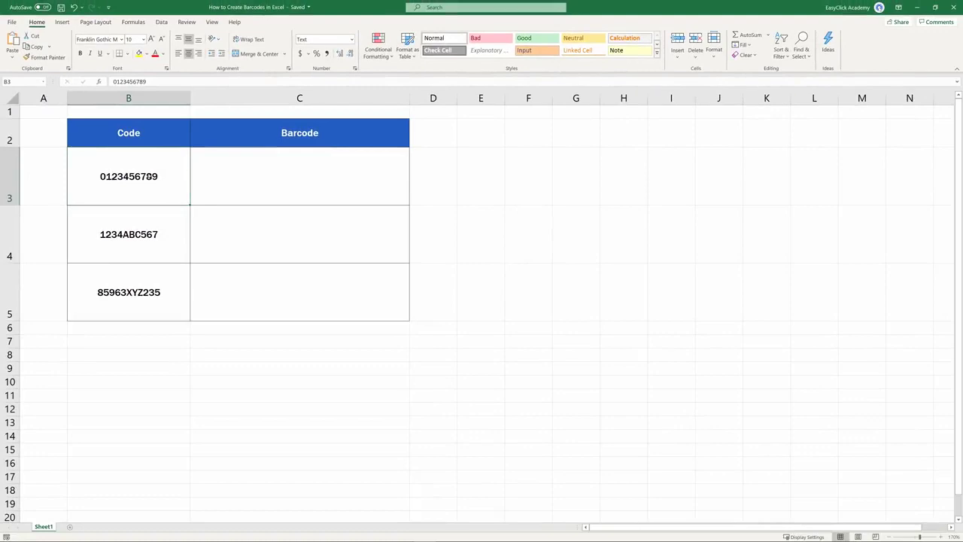
Format the three code cells B3:B5 as Text.
drag(147, 200, 147, 301)
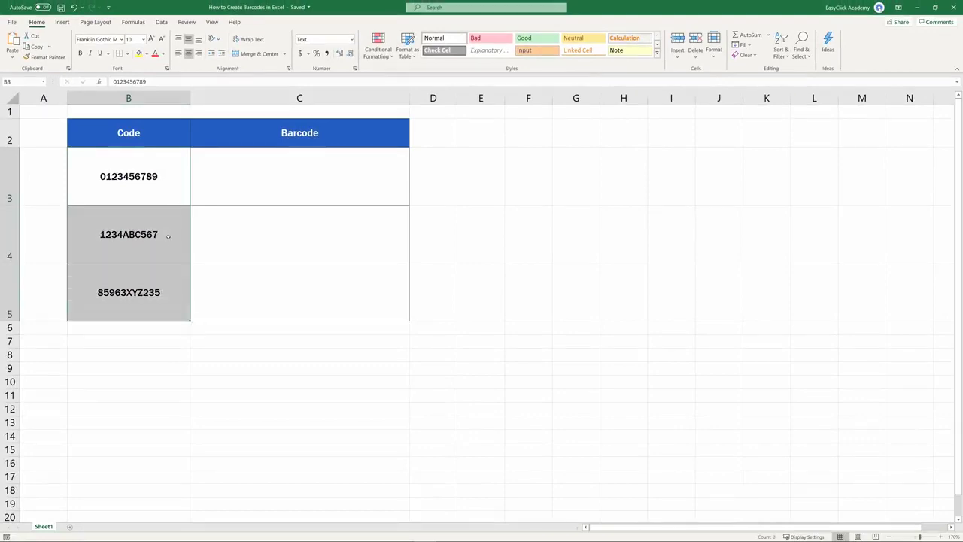
right_click(168, 236)
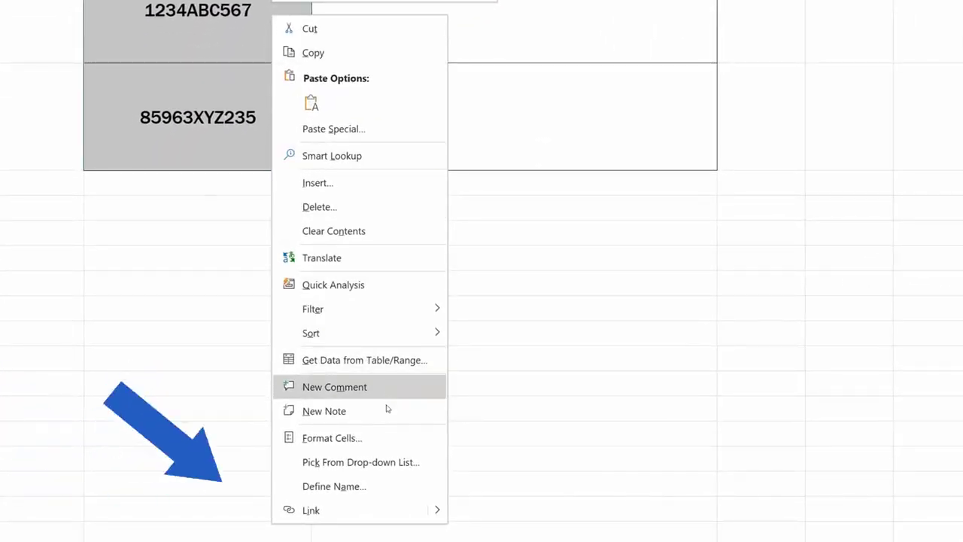
click(385, 434)
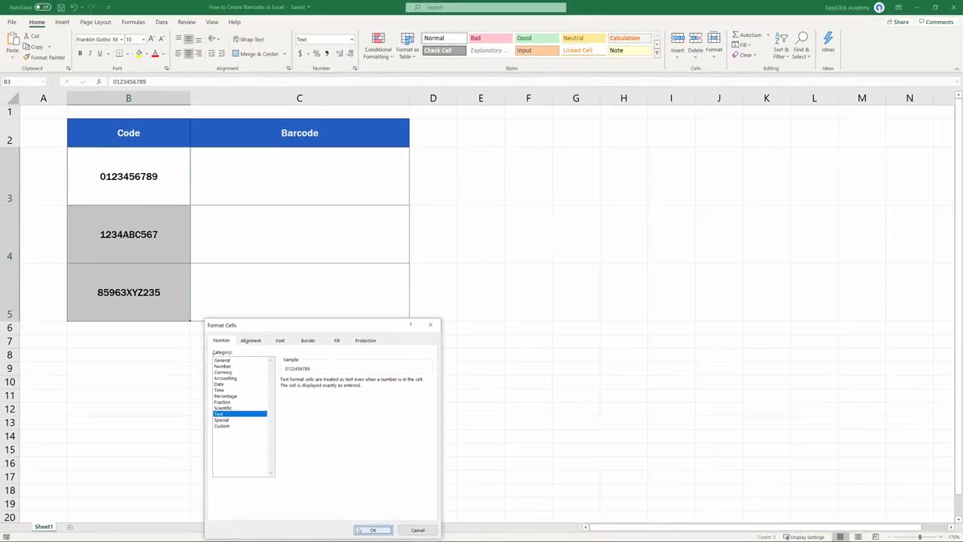
click(565, 517)
click(243, 368)
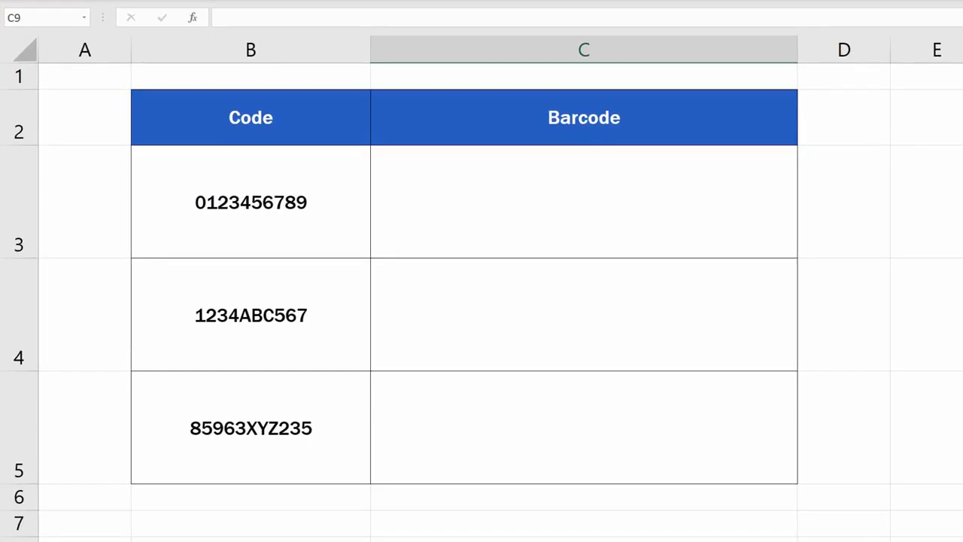
Enter the formula ="("&B3&")" in cell C3 and fill it down to C5.
click(546, 209)
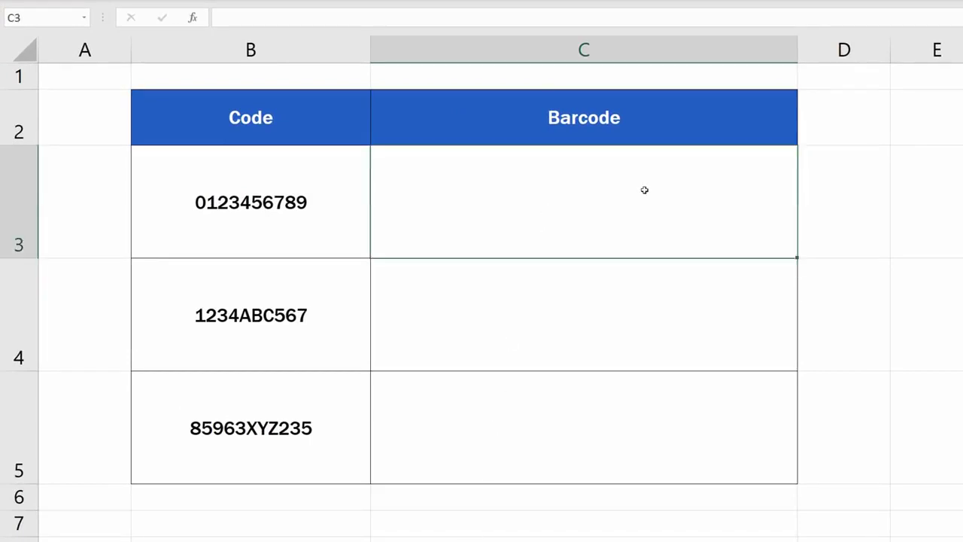
text(=")
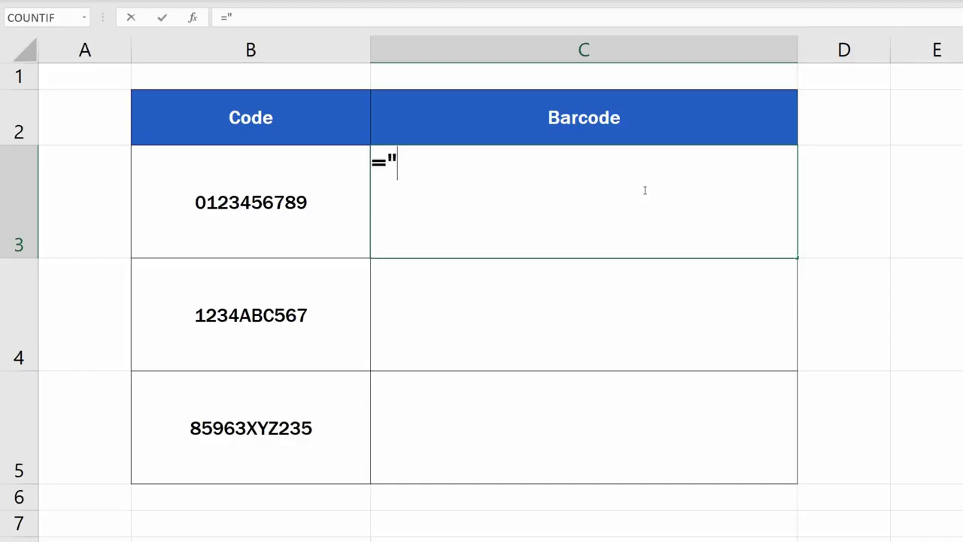
text(("&)
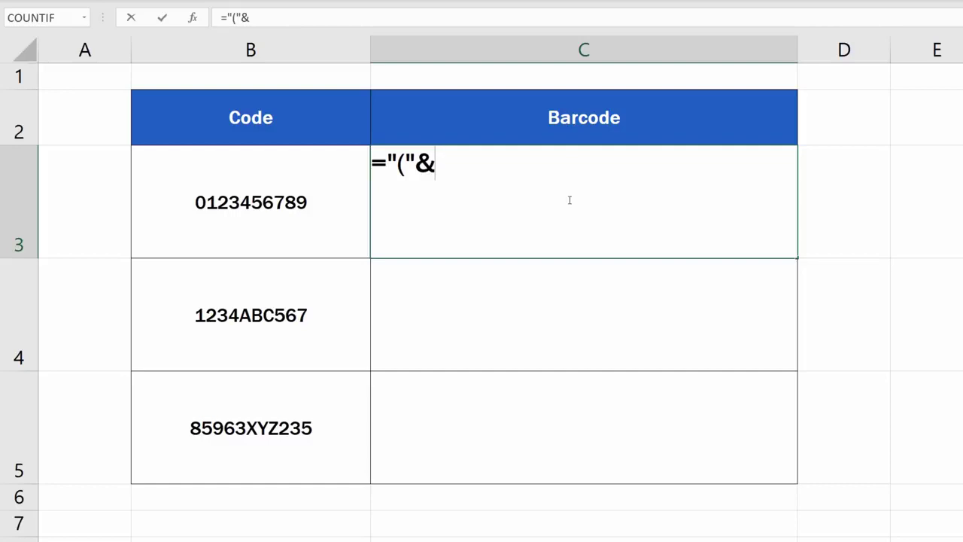
click(315, 194)
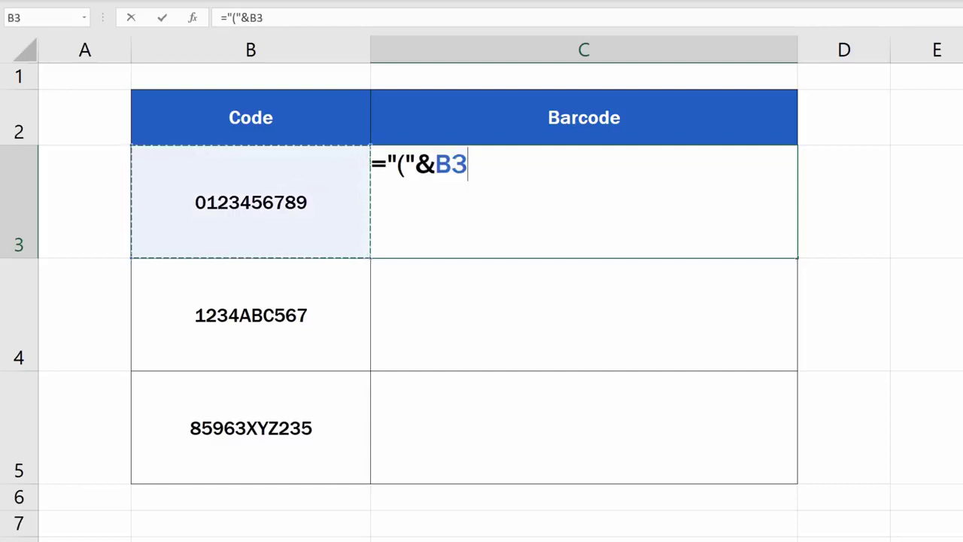
text(&)
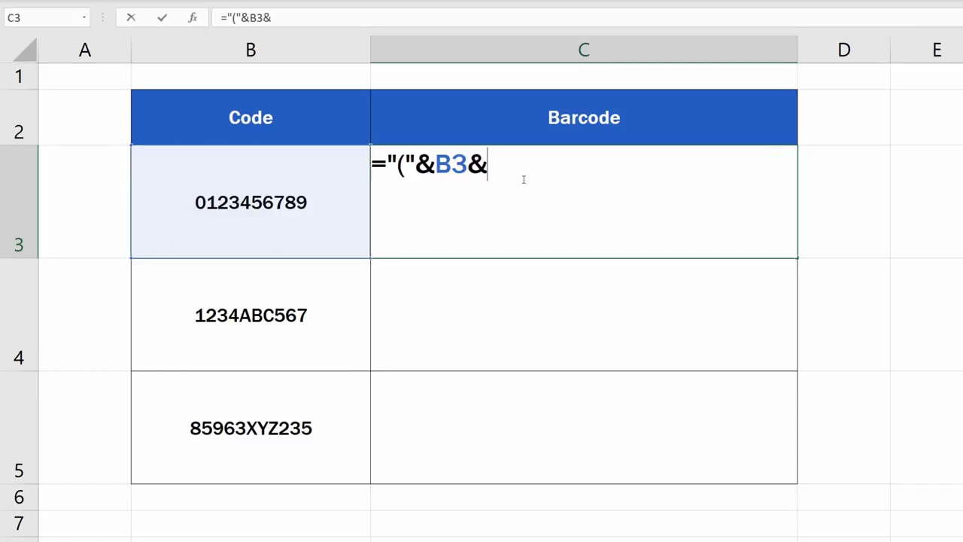
text(")")
key(Return)
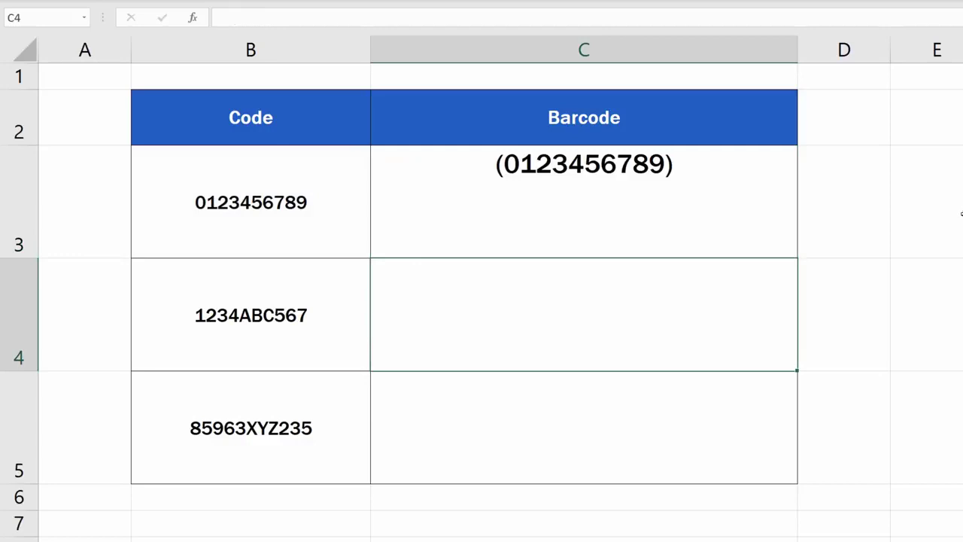
click(767, 212)
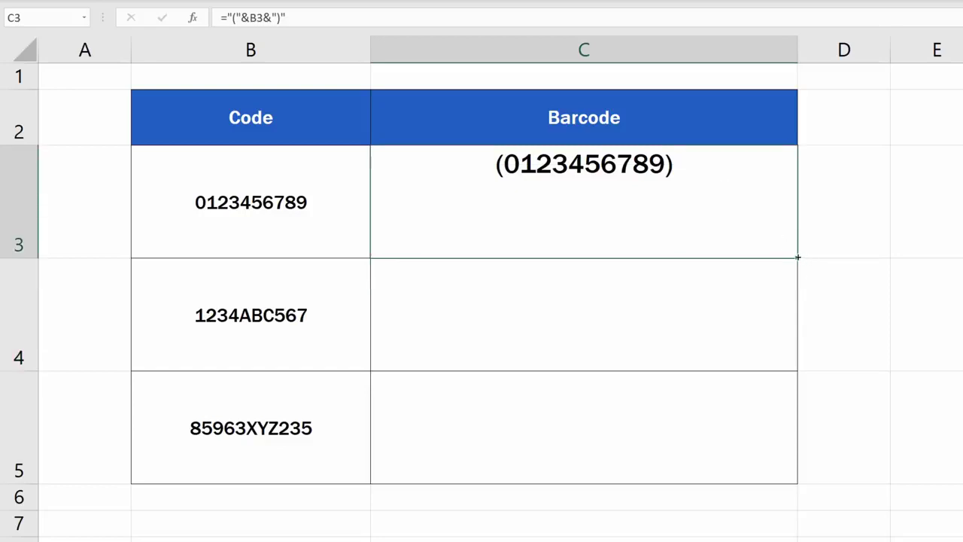
drag(797, 258, 794, 450)
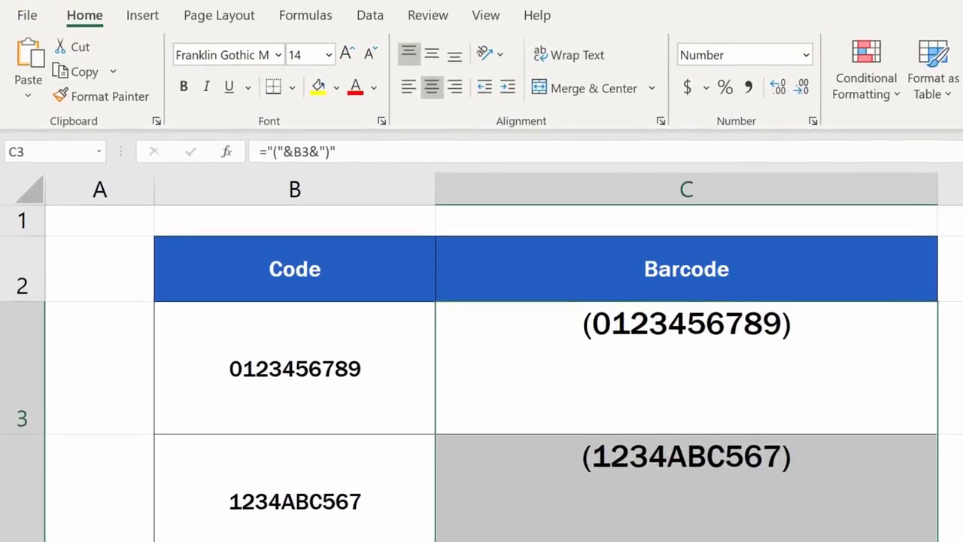
Change the font of the barcode cells C3:C5 to IDAutomationHC39M Free Version.
click(278, 57)
scroll(323, 301, down, 15)
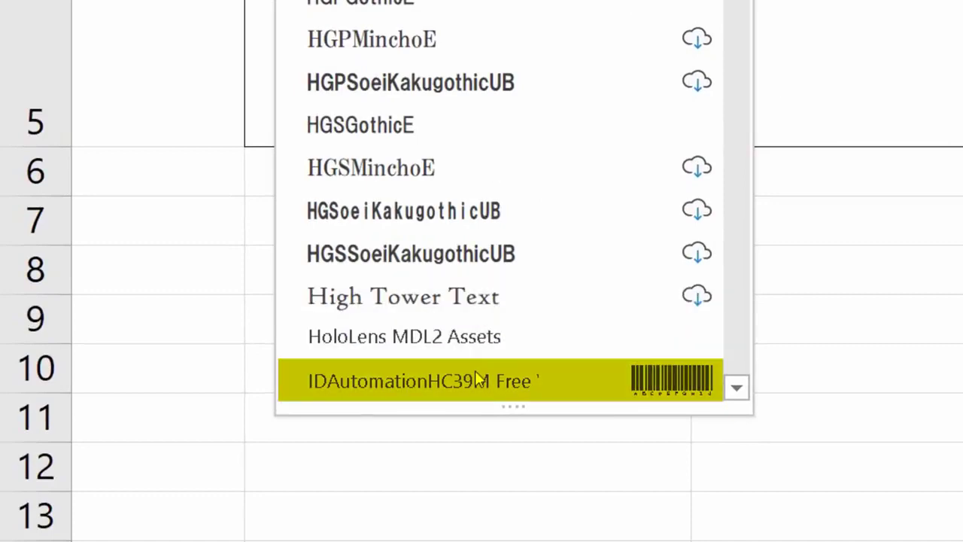
click(476, 380)
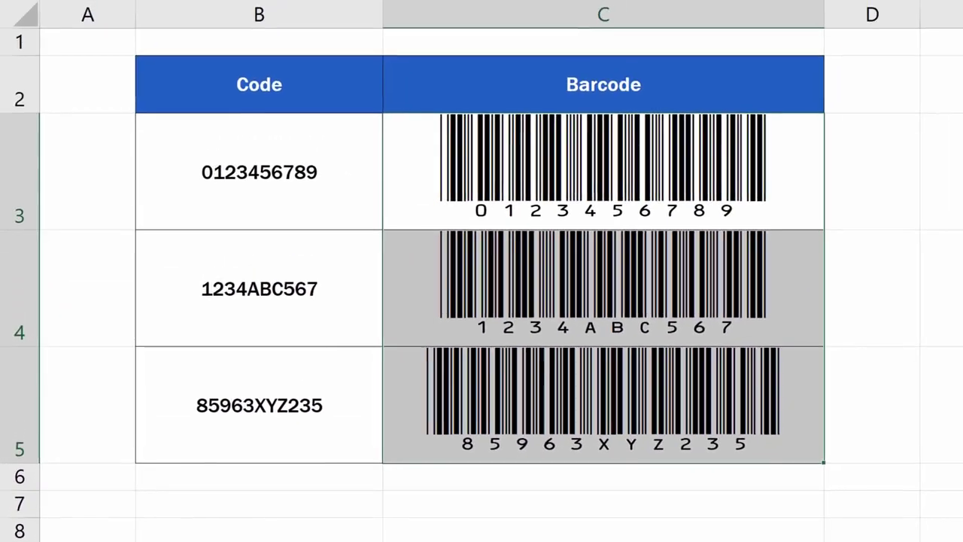
click(531, 527)
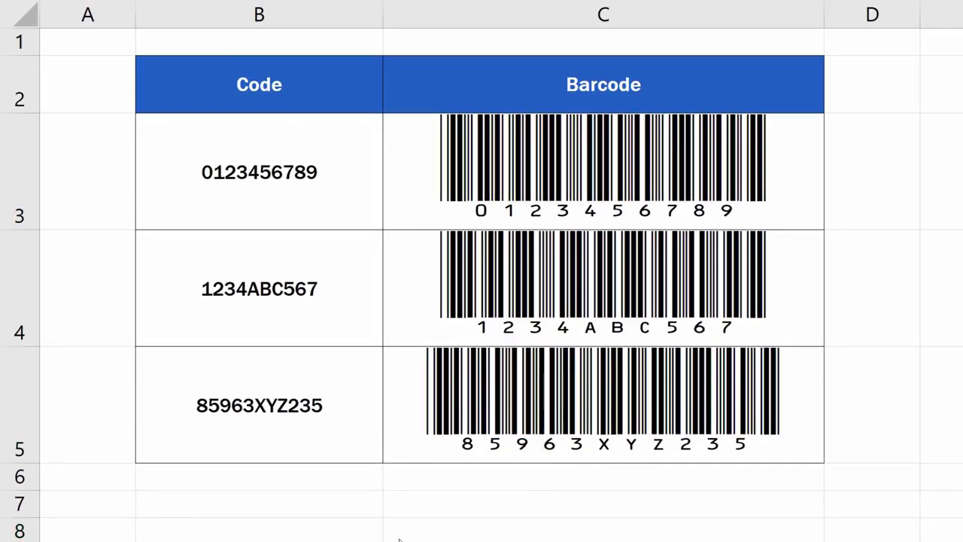
Replace the leading digit of the code in cell B3 with 8.
click(229, 175)
double_click(212, 172)
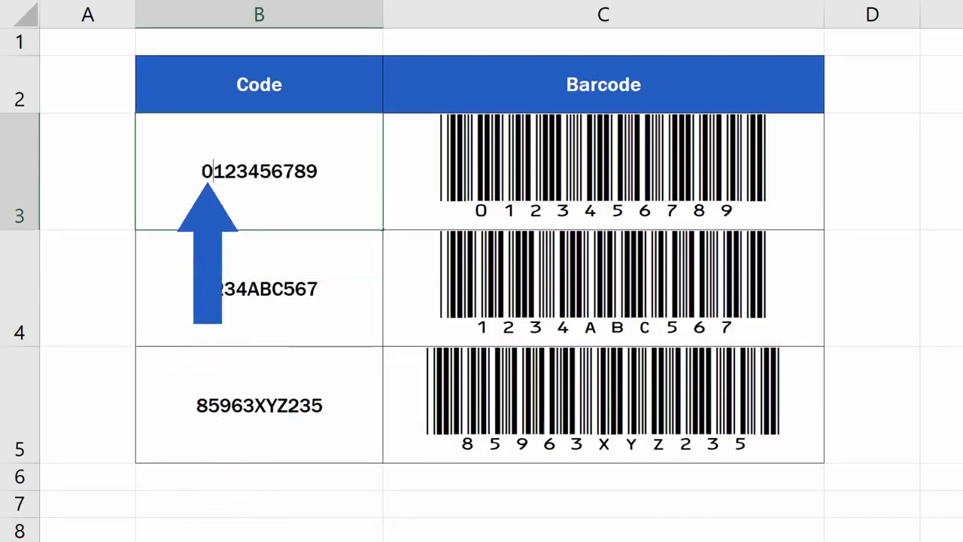
drag(212, 172, 201, 172)
text(8)
key(Return)
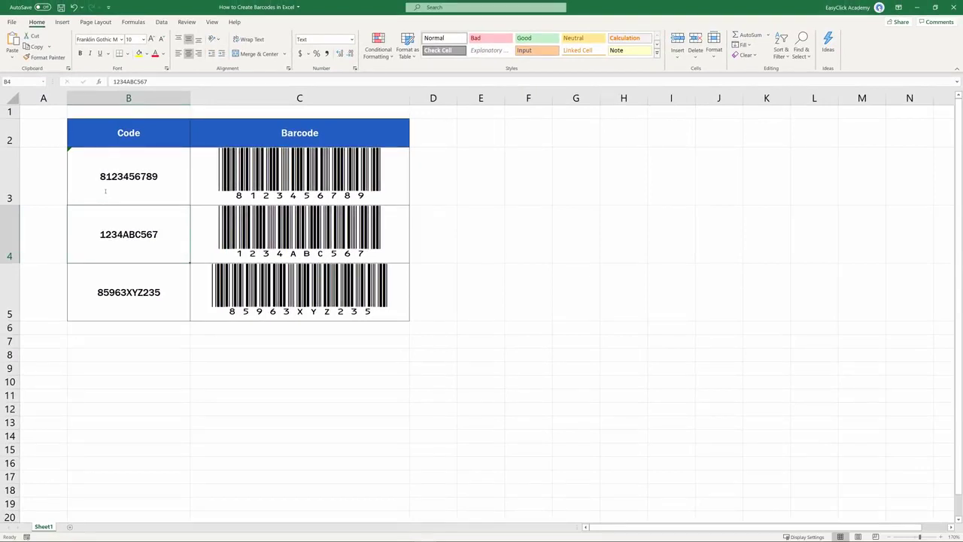
Check the font list for cell C3 to locate the IDAutomationHC39M barcode font.
click(287, 183)
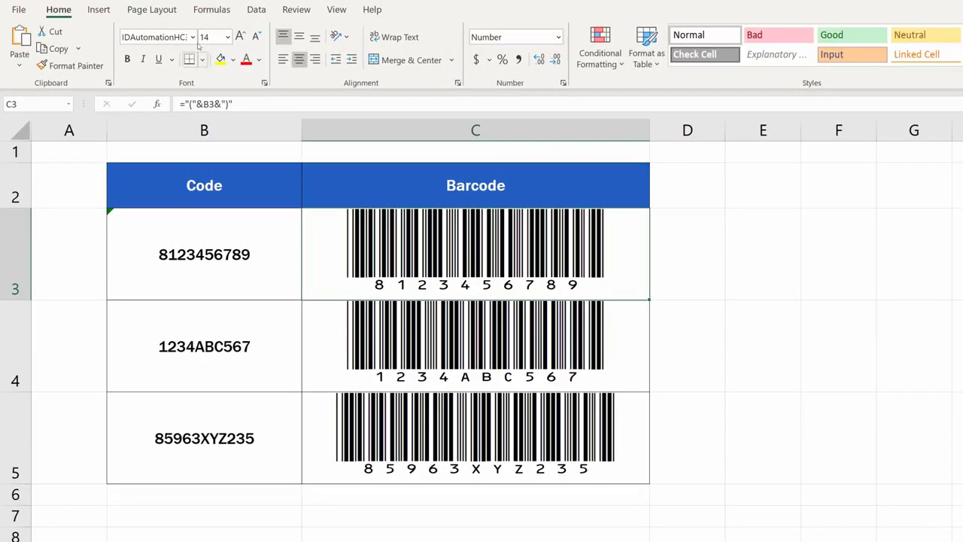
click(194, 38)
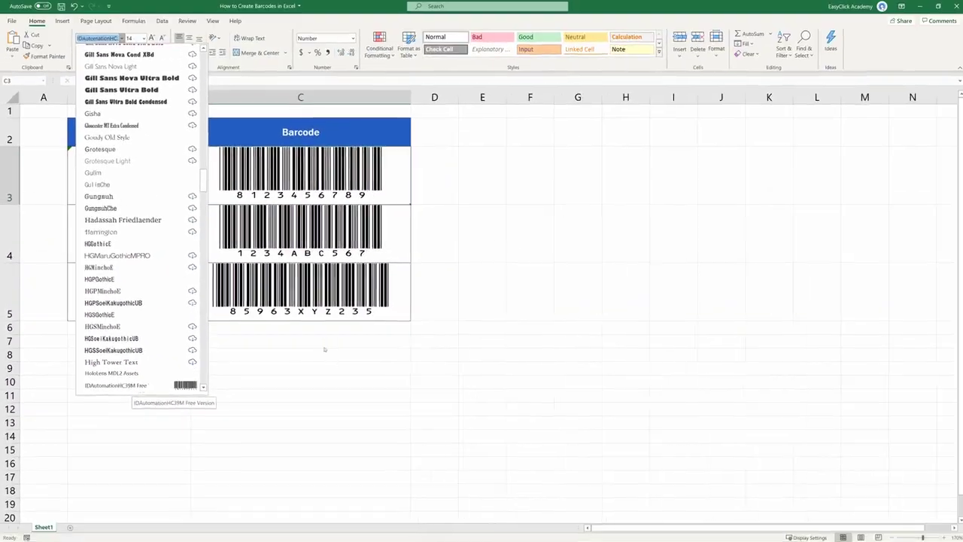
click(478, 451)
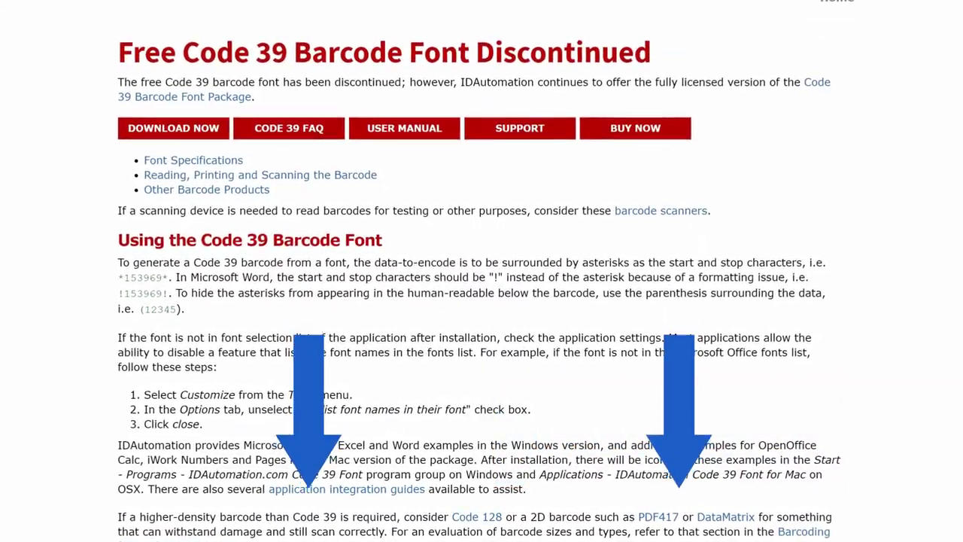
Switch to the browser, review IDAutomation's free Code 39 barcode font page and download the font package.
scroll(481, 271, down, 11)
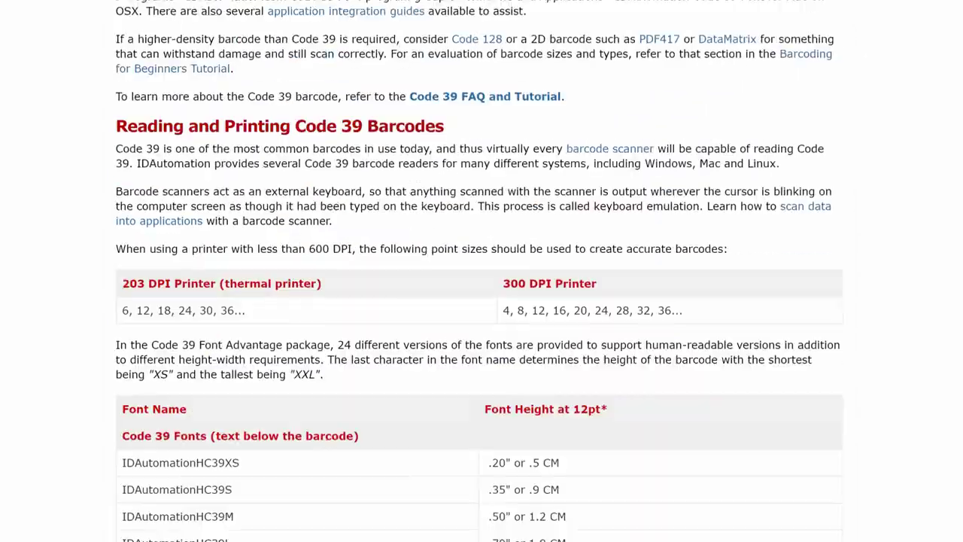
scroll(482, 270, down, 6)
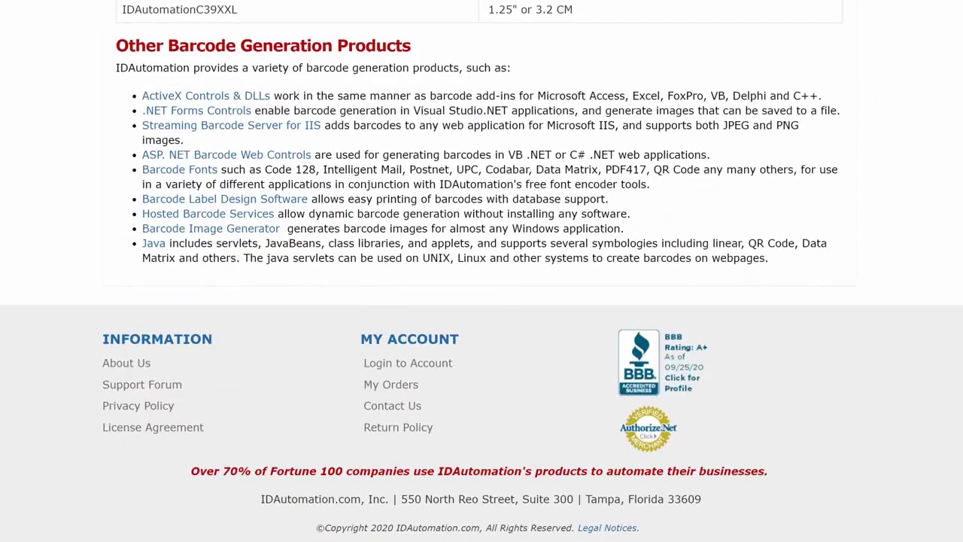
scroll(481, 270, up, 16)
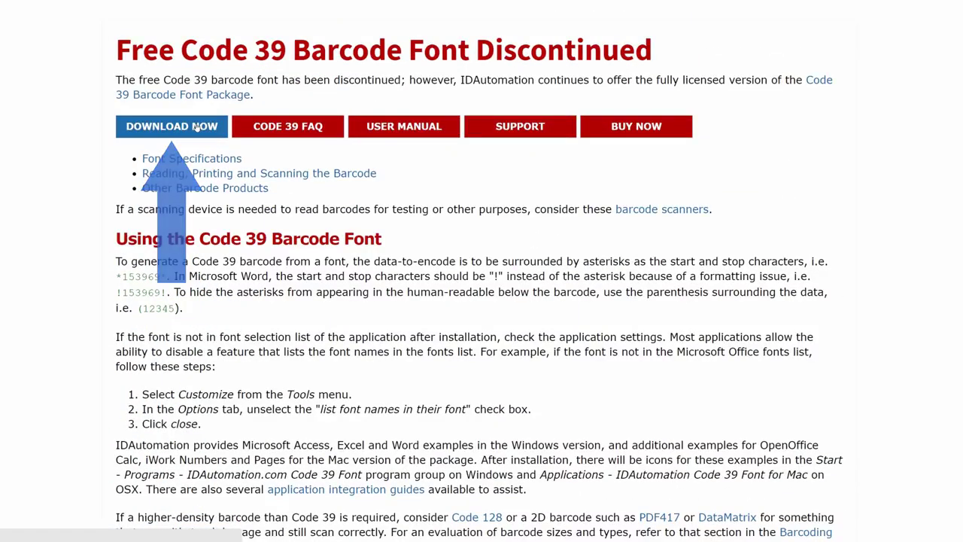
click(207, 128)
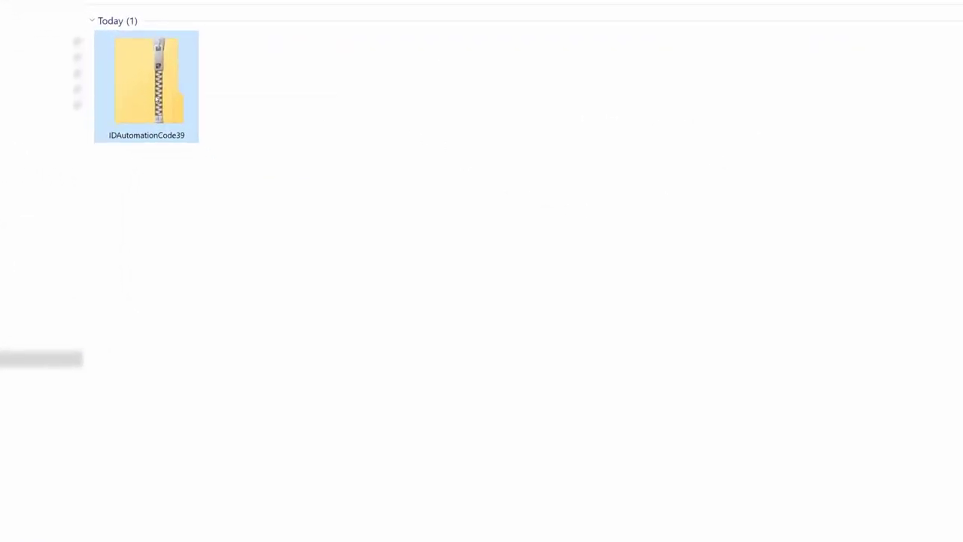
In File Explorer, extract the IDAutomationCode39 archive and install the Code 39 Free Font, accepting the license agreement and the default settings.
right_click(154, 95)
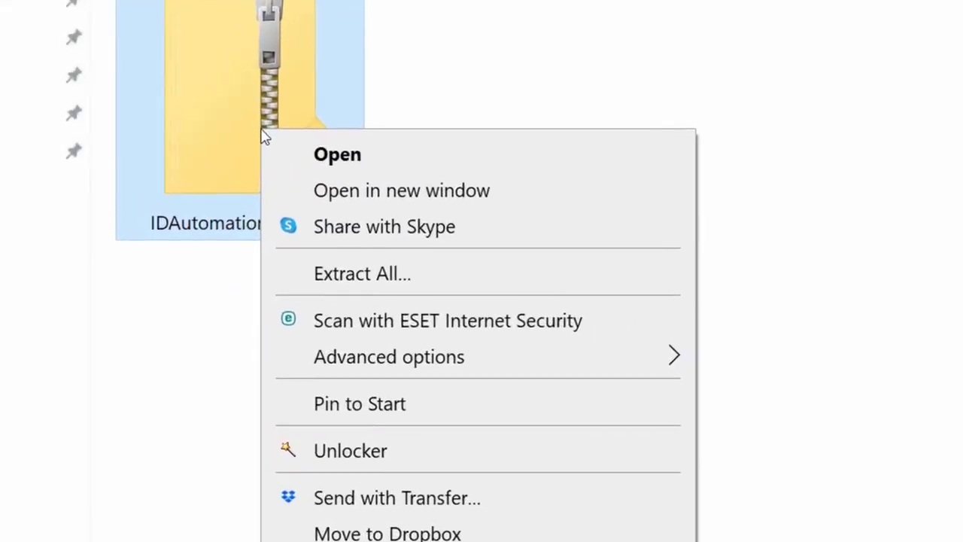
click(428, 280)
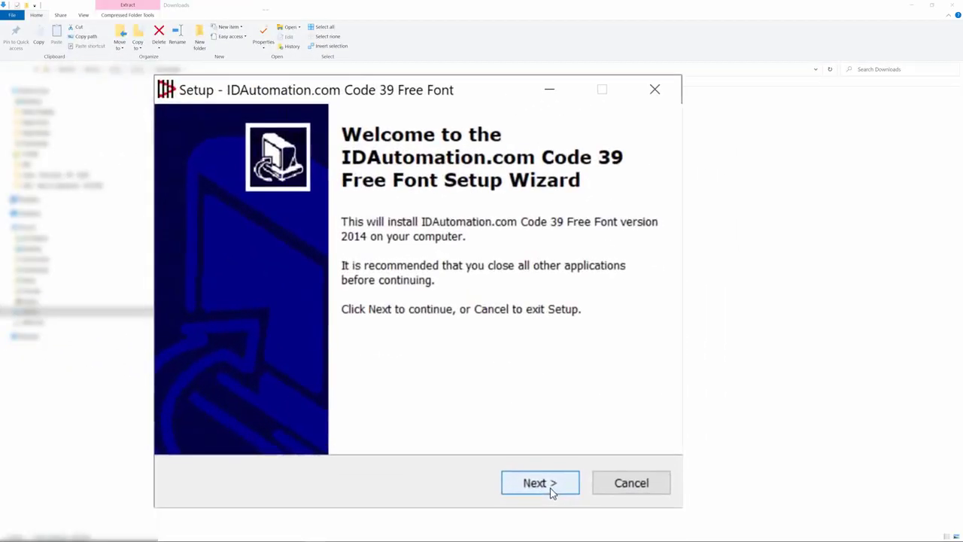
click(548, 486)
click(286, 414)
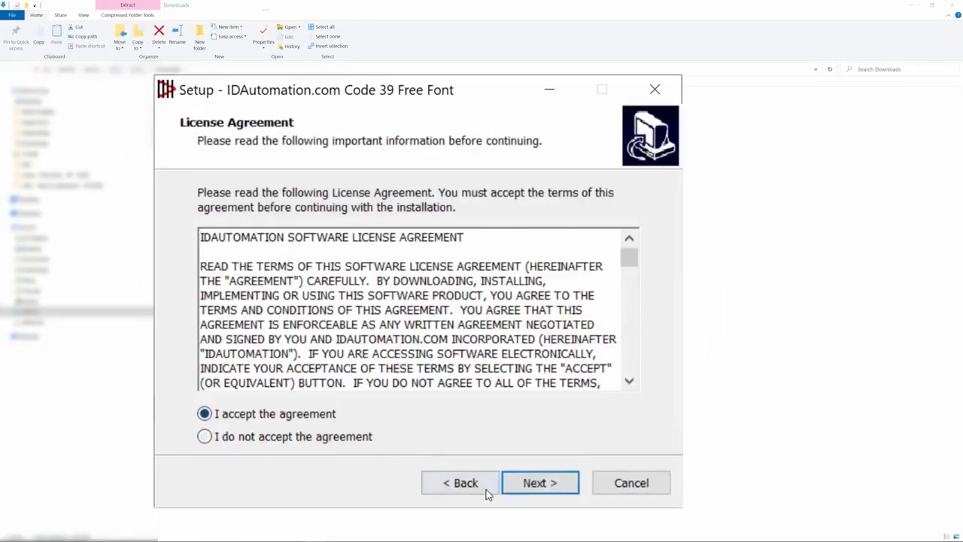
click(547, 483)
click(547, 486)
click(547, 484)
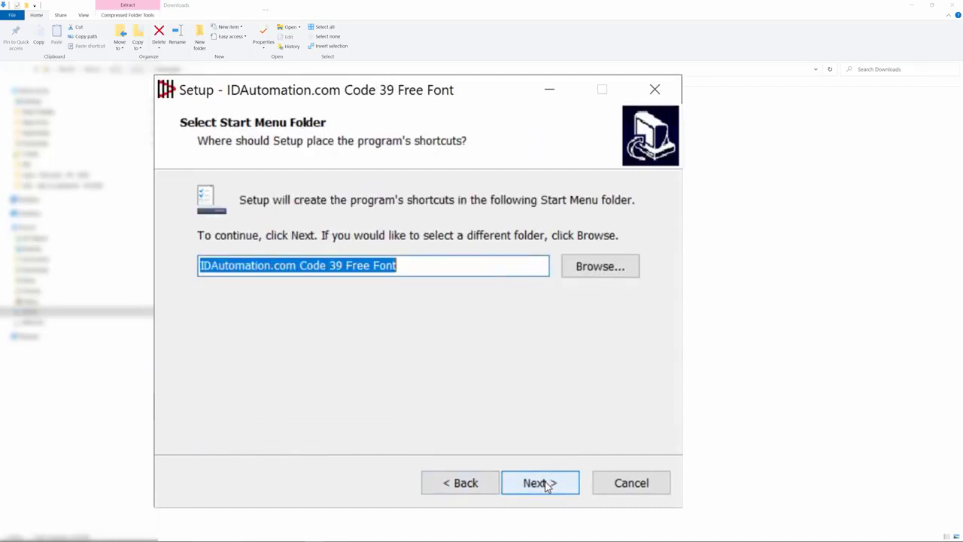
click(546, 485)
click(547, 484)
click(547, 485)
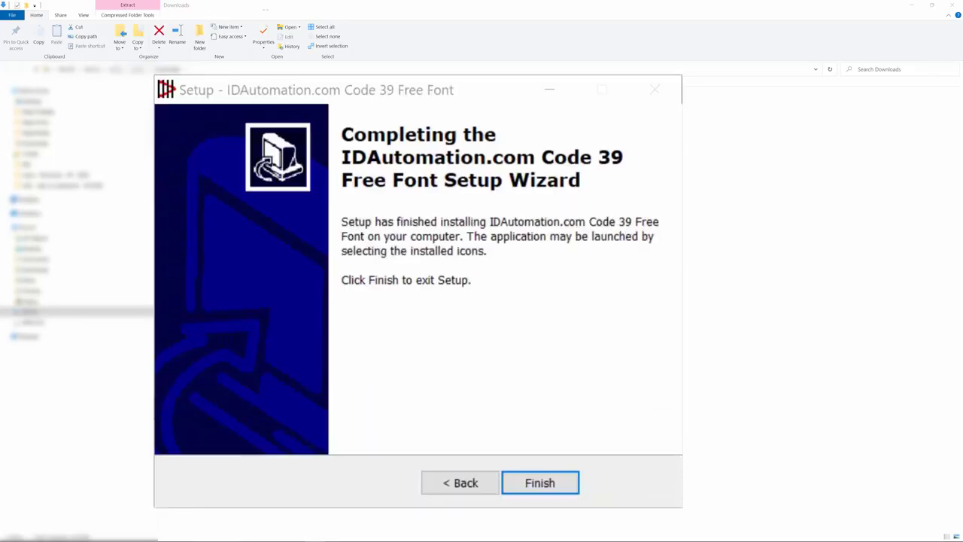
click(545, 484)
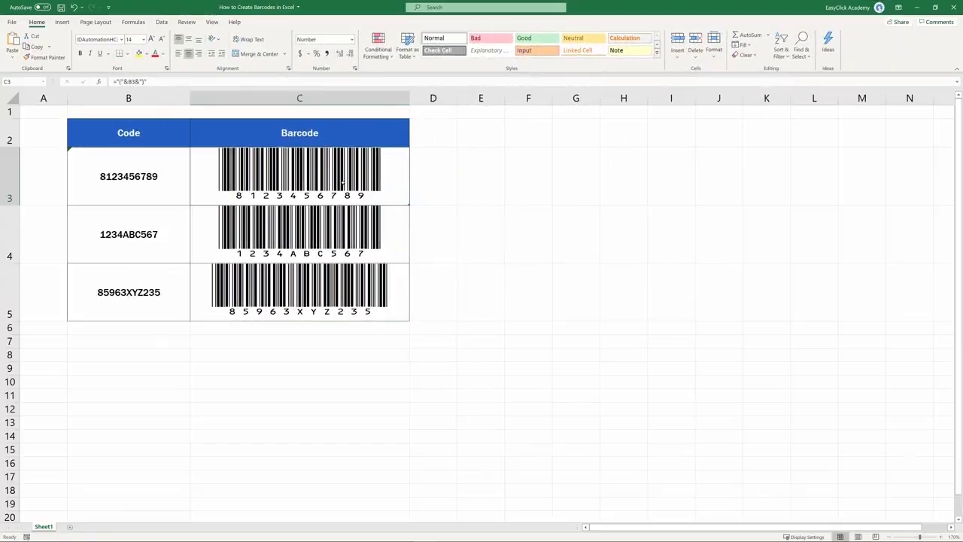
Back in Excel, apply the IDAutomationHC39M Free Version font to the barcode in cell C3.
click(121, 40)
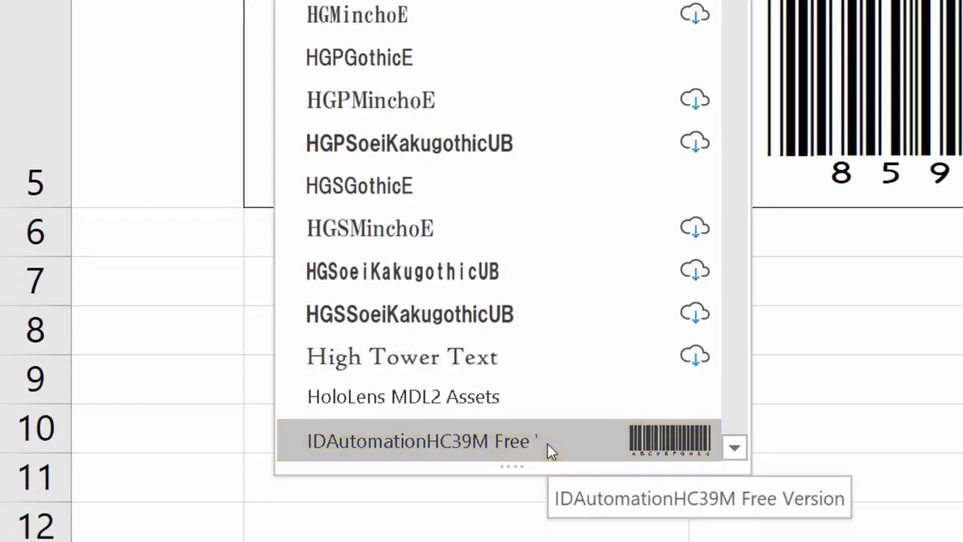
click(547, 450)
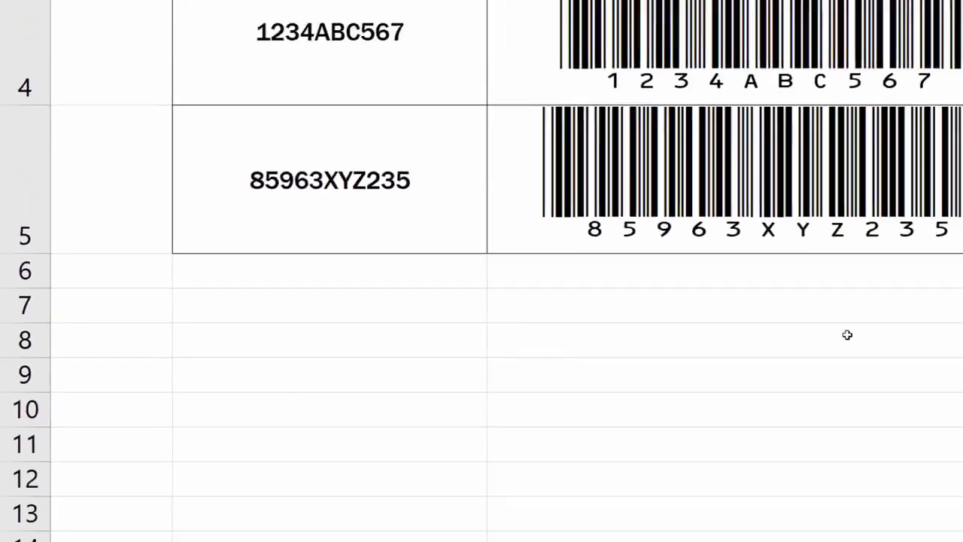